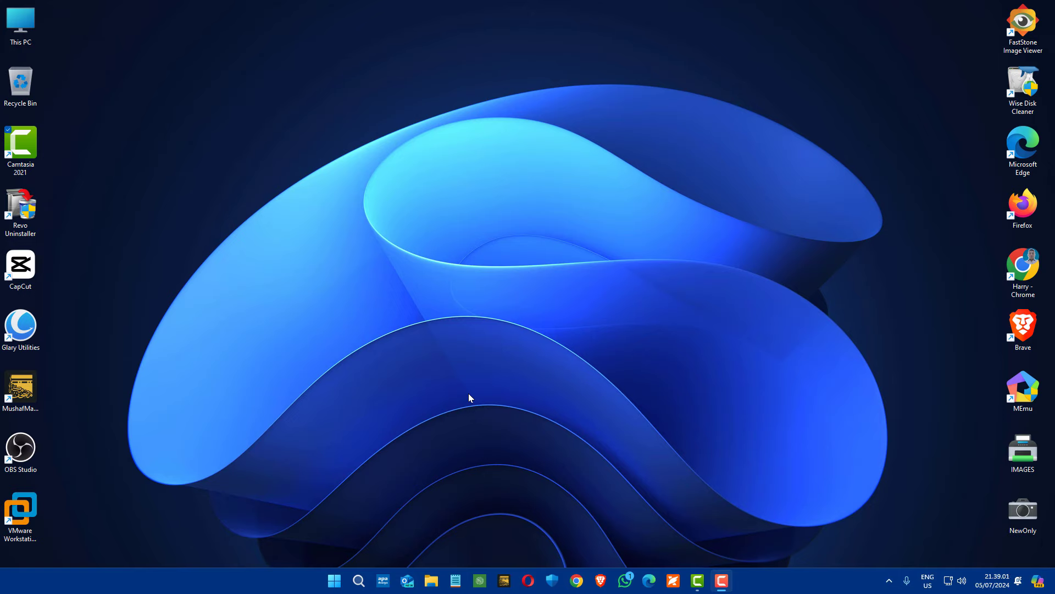
# - Open the system's notification settings in Windows Settings
pyautogui.press('super+i')
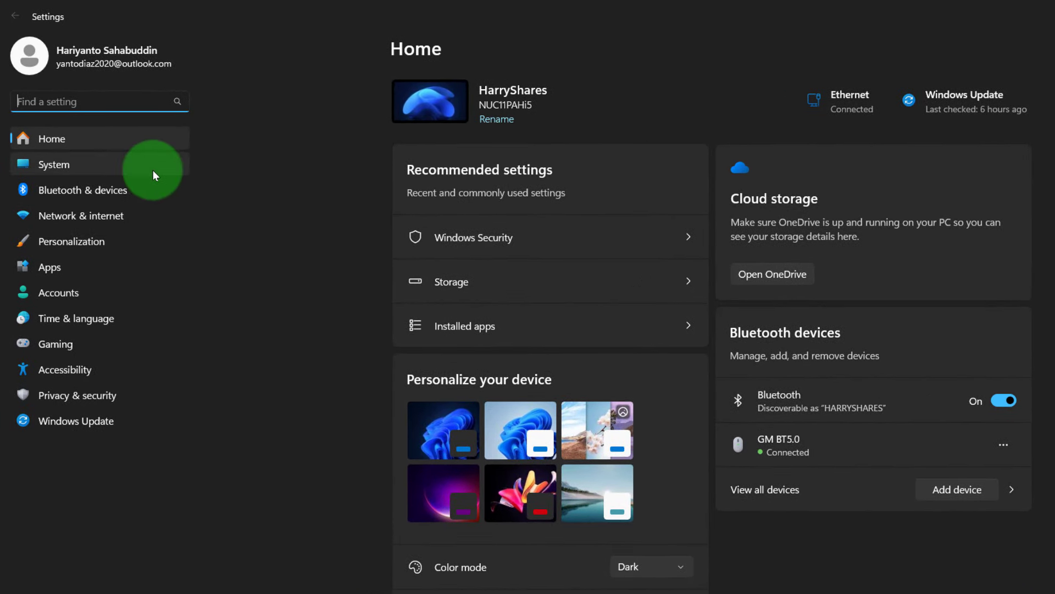
pyautogui.click(152, 172)
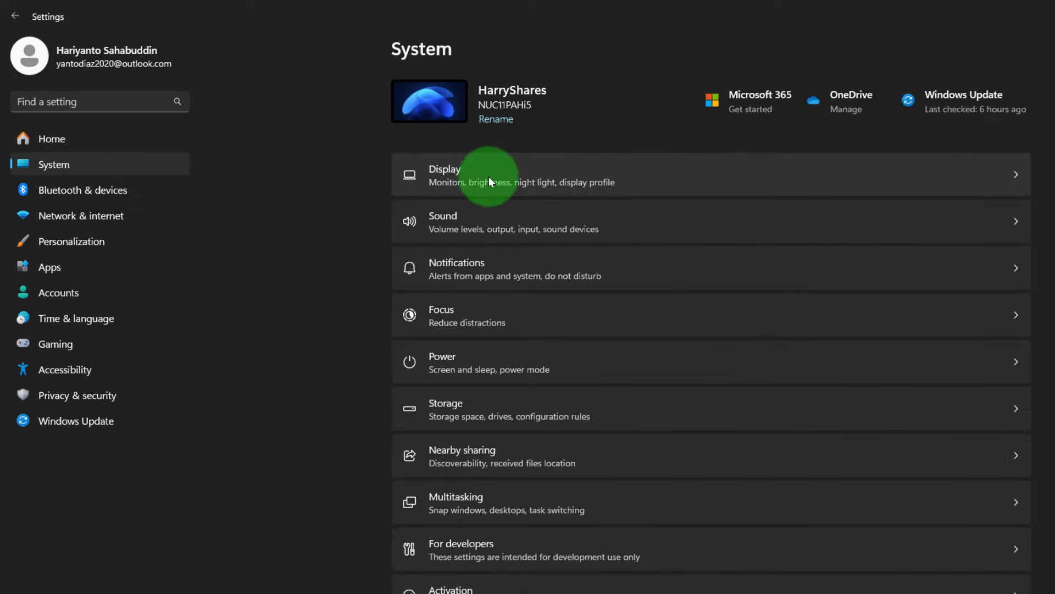
pyautogui.click(505, 267)
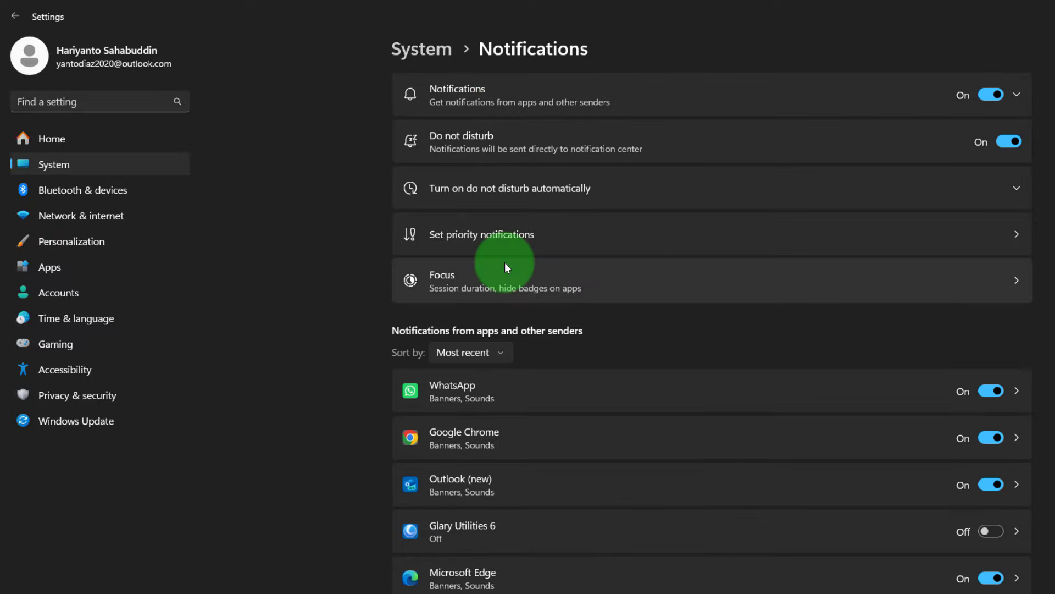
# - Look through the notification switches of apps and other senders, and turn WhatsApp's notifications off and back on
pyautogui.scroll(-15, 506, 262)
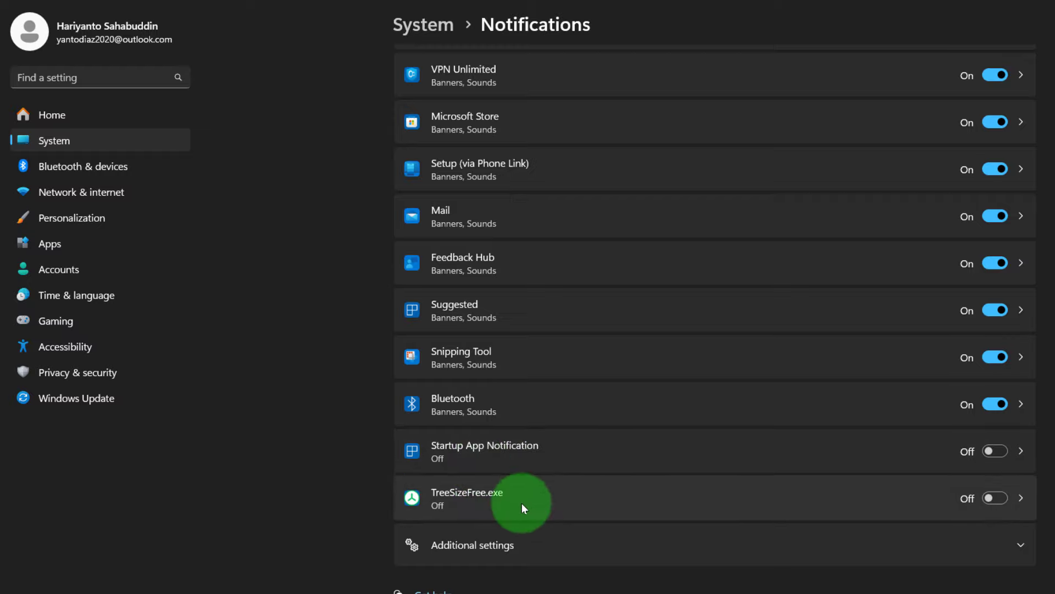
pyautogui.scroll(10, 729, 320)
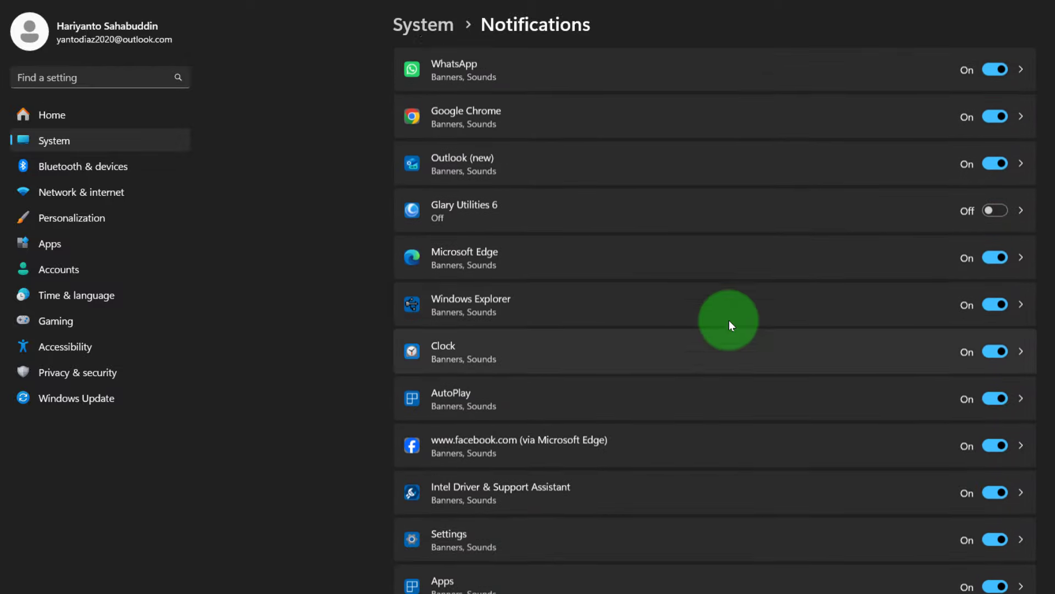
pyautogui.scroll(3, 729, 319)
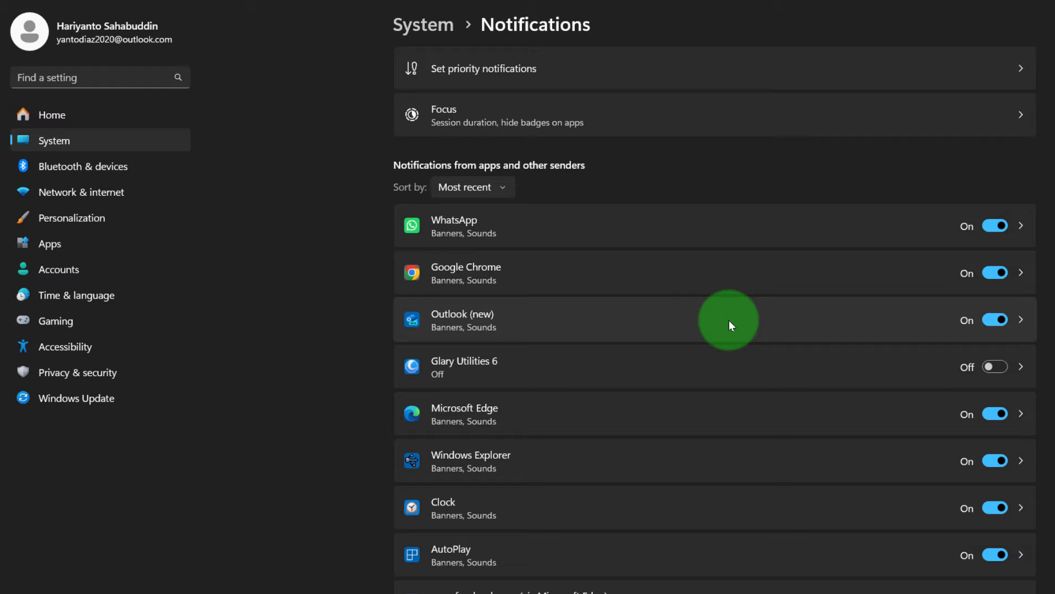
pyautogui.scroll(-2, 729, 321)
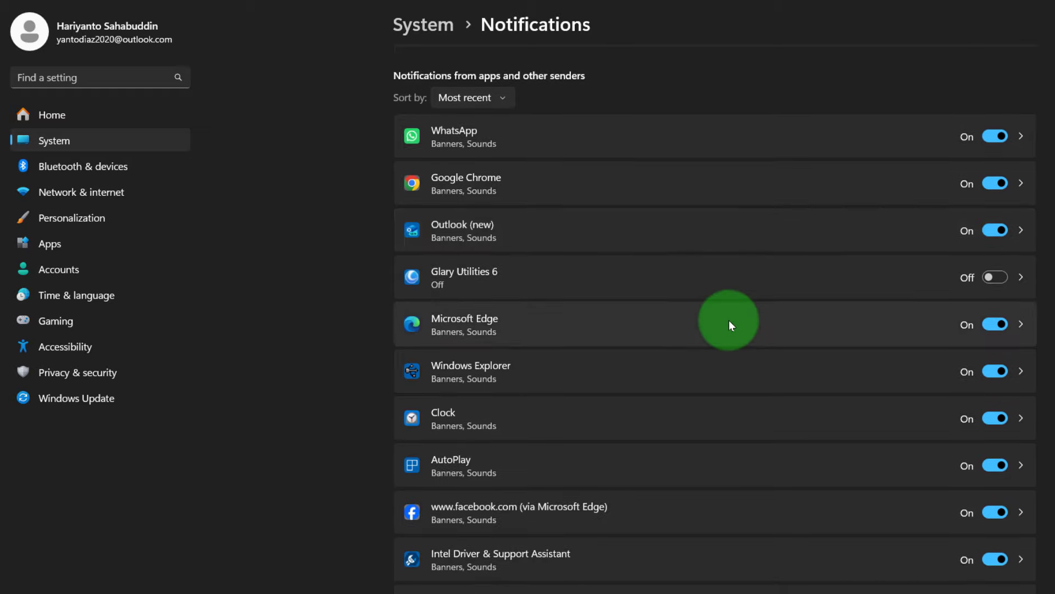
pyautogui.scroll(4, 730, 320)
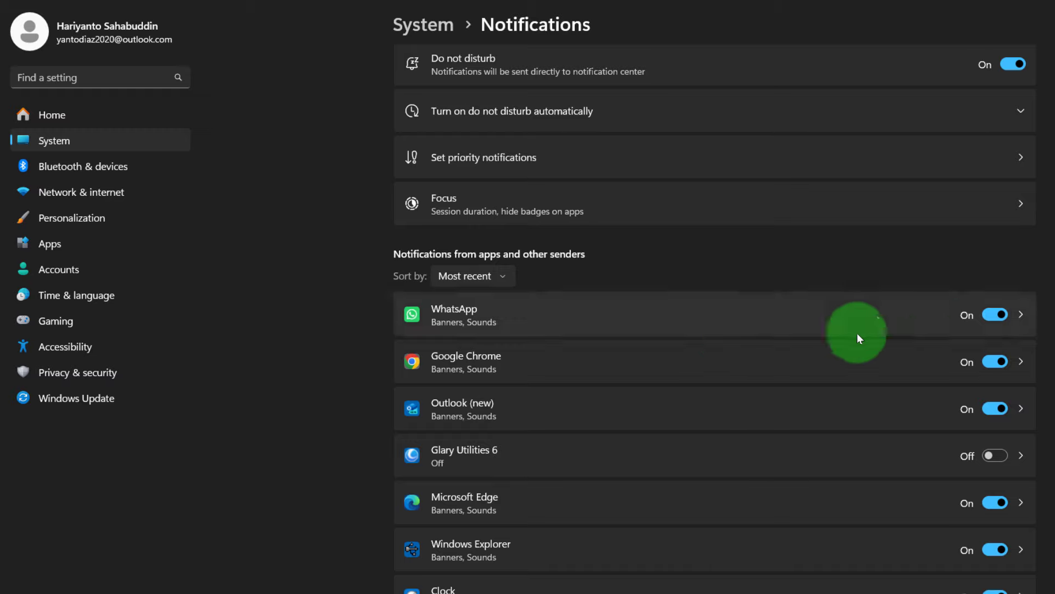
pyautogui.click(980, 316)
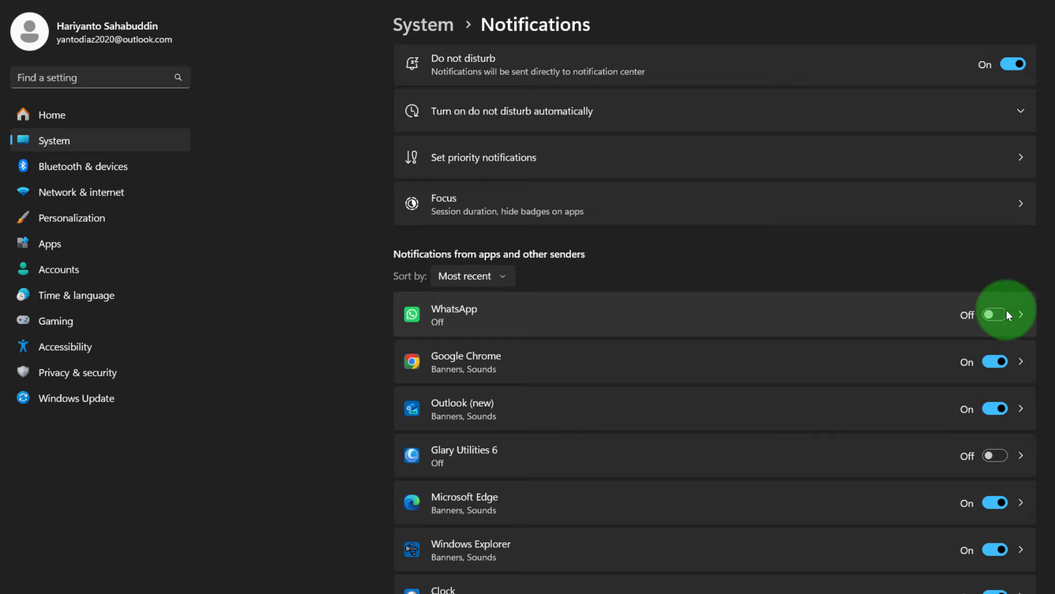
pyautogui.click(1008, 312)
# - Turn on Startup App Notification near the end of the list of apps and other senders
pyautogui.scroll(-2, 828, 341)
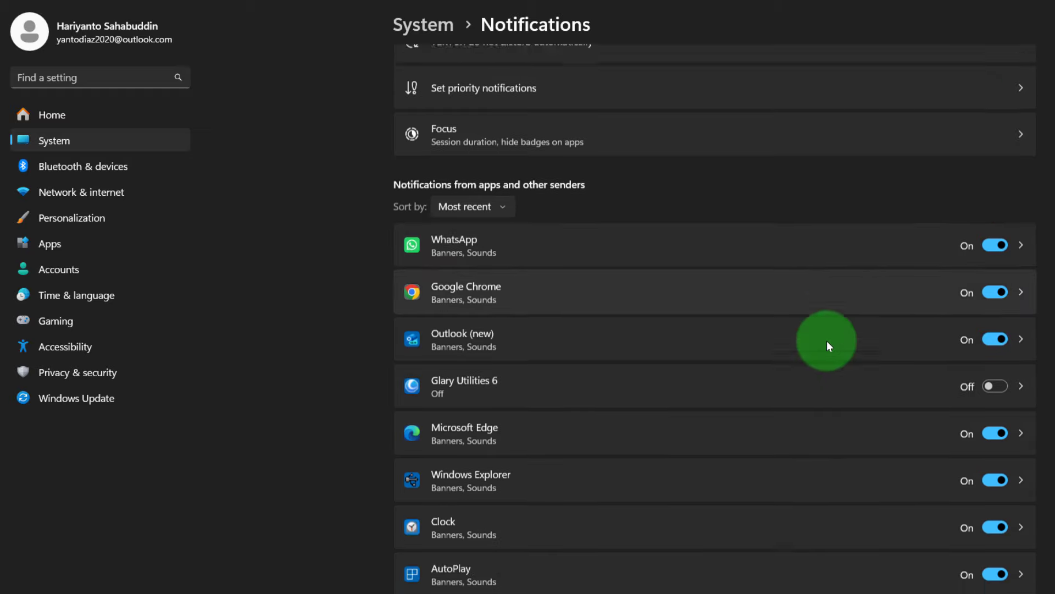
pyautogui.scroll(-2, 827, 341)
pyautogui.scroll(-1, 827, 340)
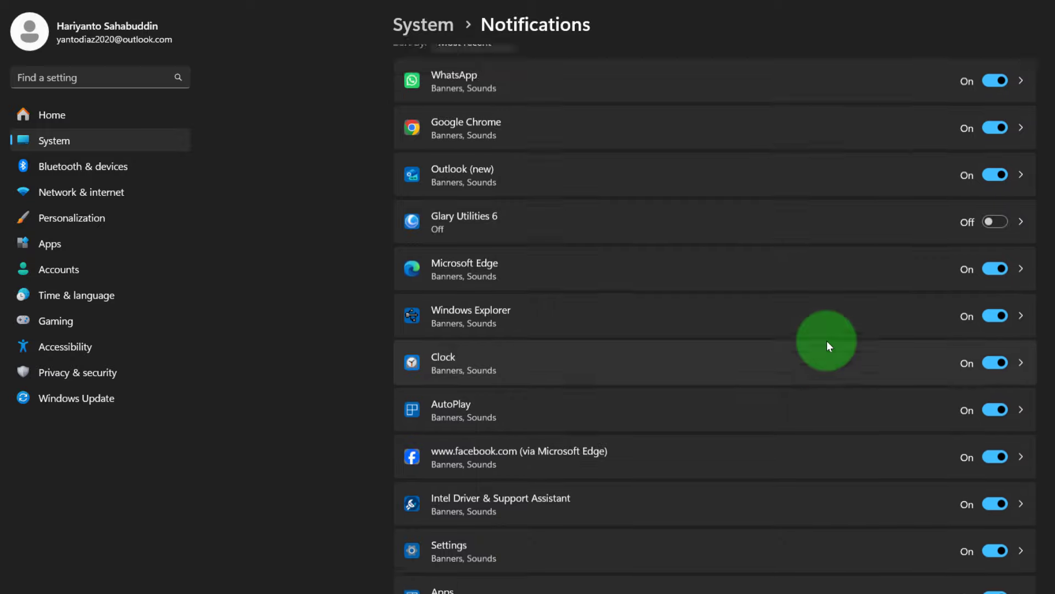
pyautogui.scroll(1, 827, 340)
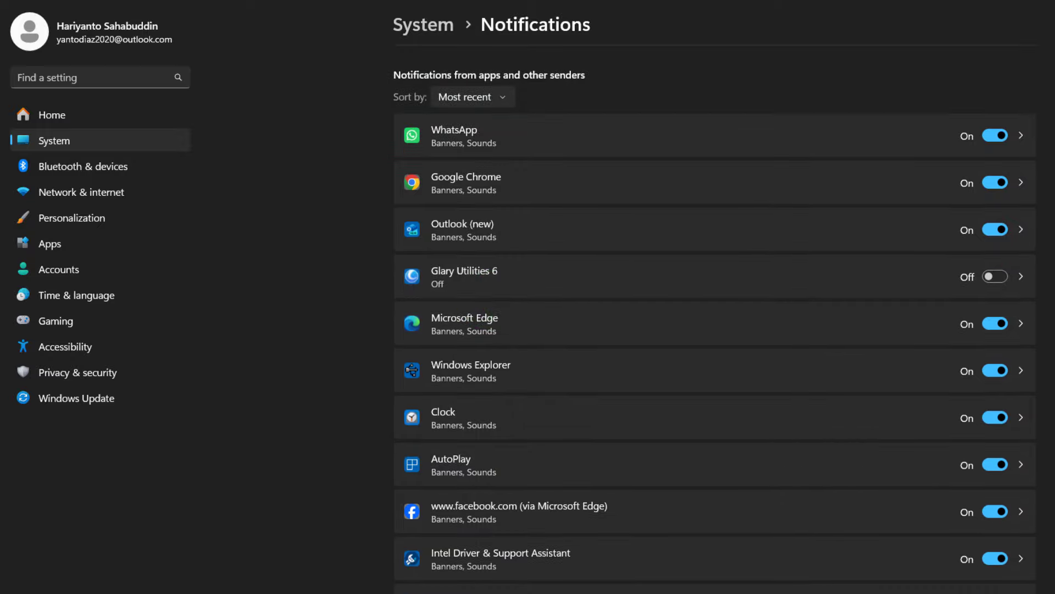
pyautogui.scroll(-10, 715, 319)
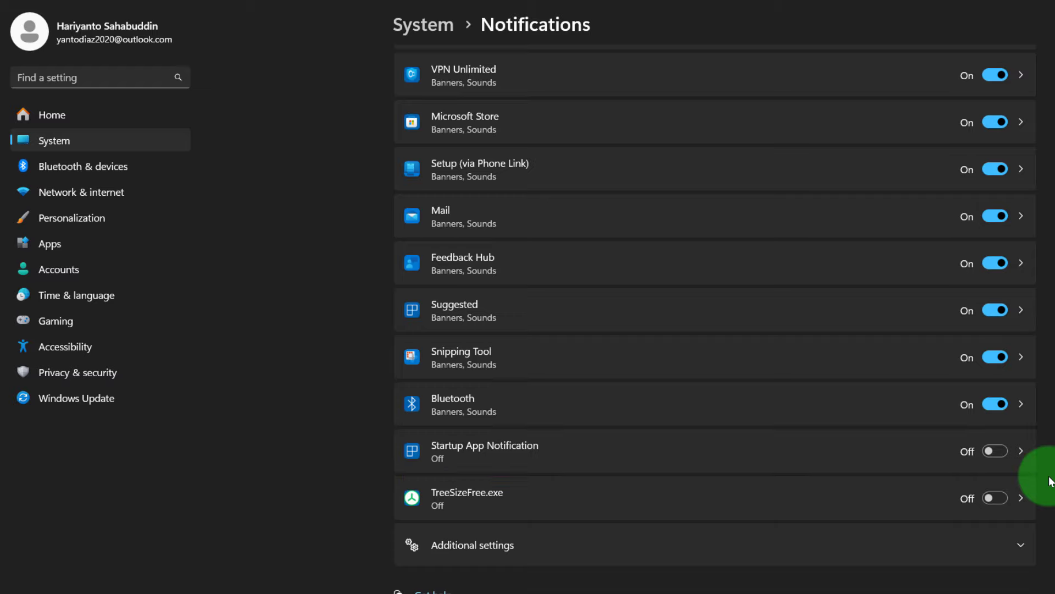
pyautogui.click(995, 451)
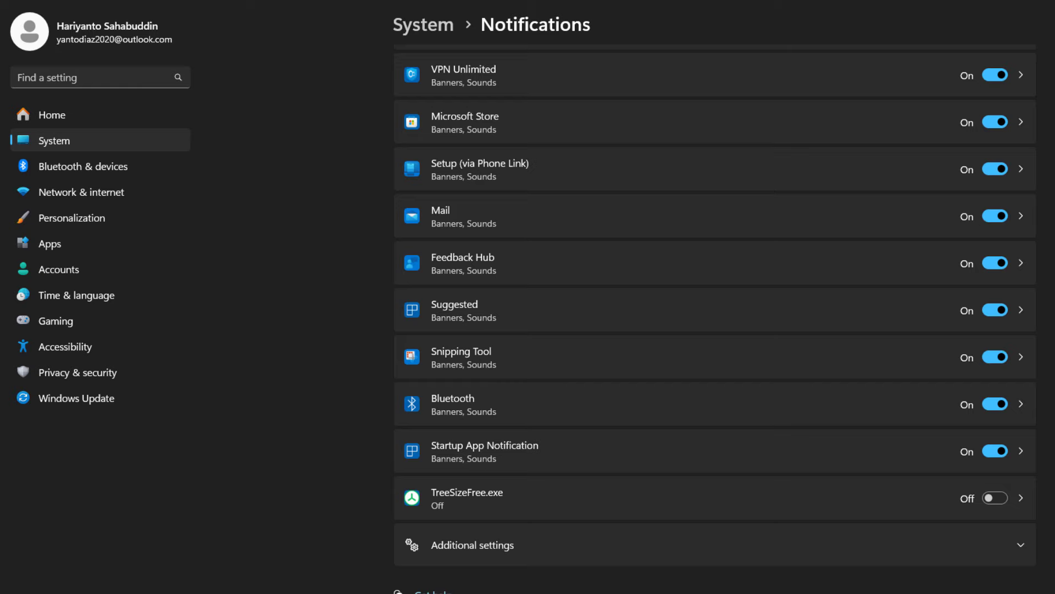
# - Open Task Manager to check the status of the startup apps, and close it
pyautogui.hotkey('ctrl', 'shift', 'Escape')
pyautogui.hotkey('ctrl', 'shift', 'Escape')
pyautogui.click(397, 165)
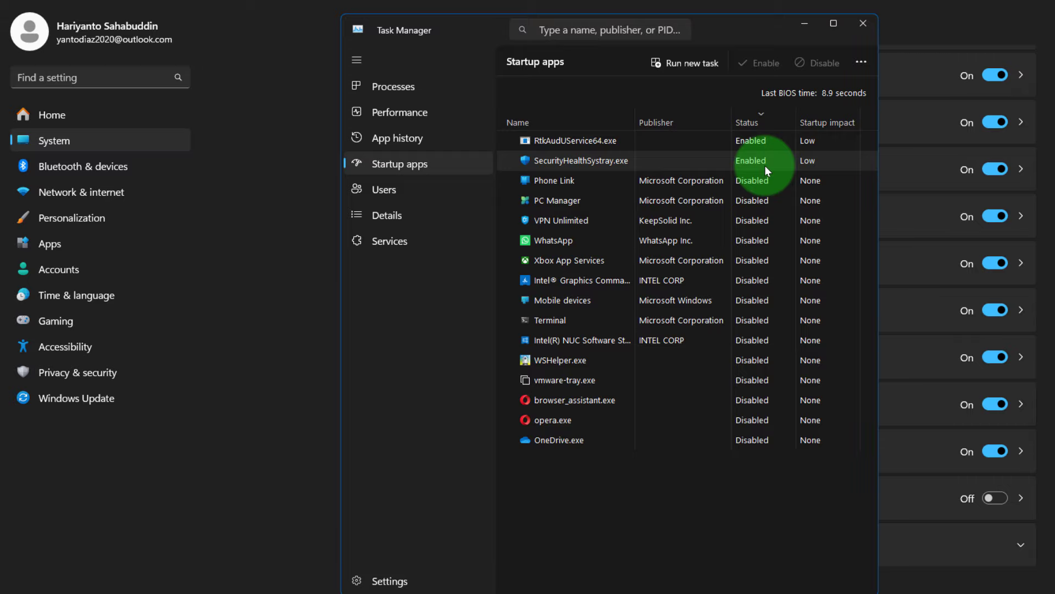
pyautogui.click(871, 27)
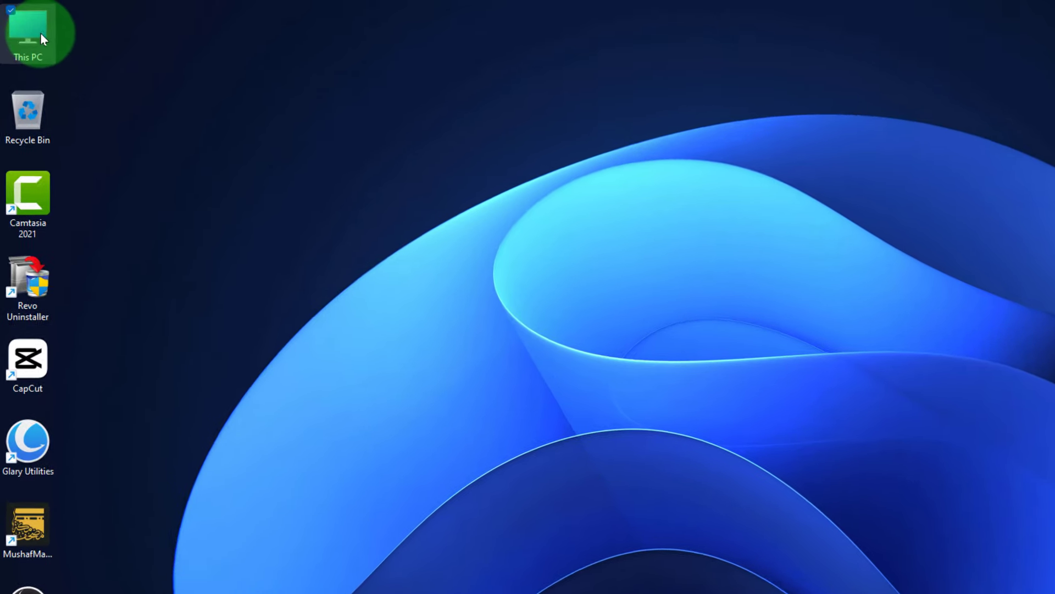
# - Launch the installer ttsetup (1).exe from the Downloads folder and allow it to make changes to the device
pyautogui.doubleClick(41, 34)
pyautogui.click(49, 247)
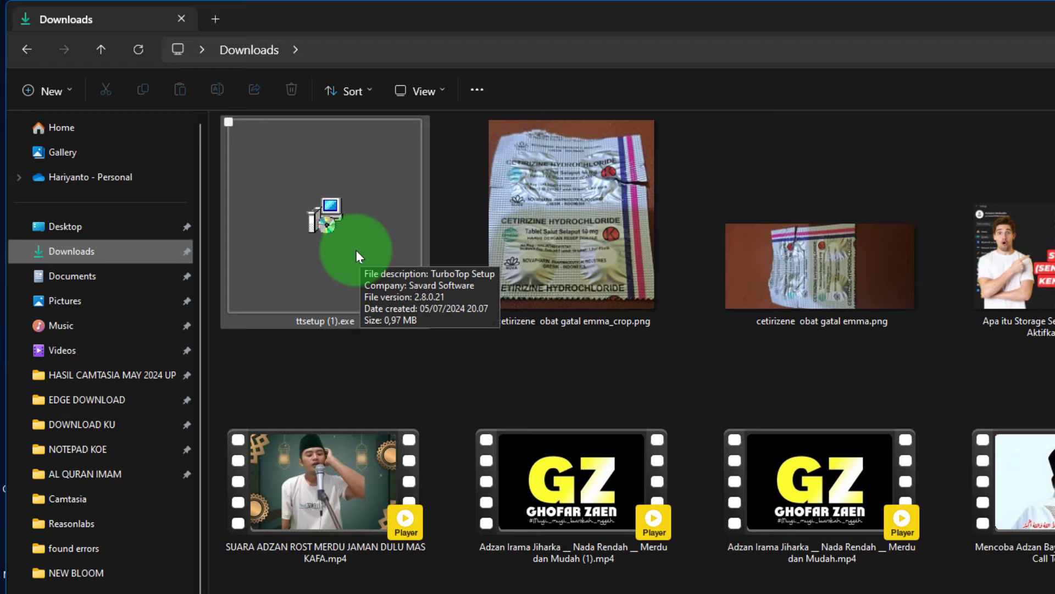
pyautogui.doubleClick(356, 250)
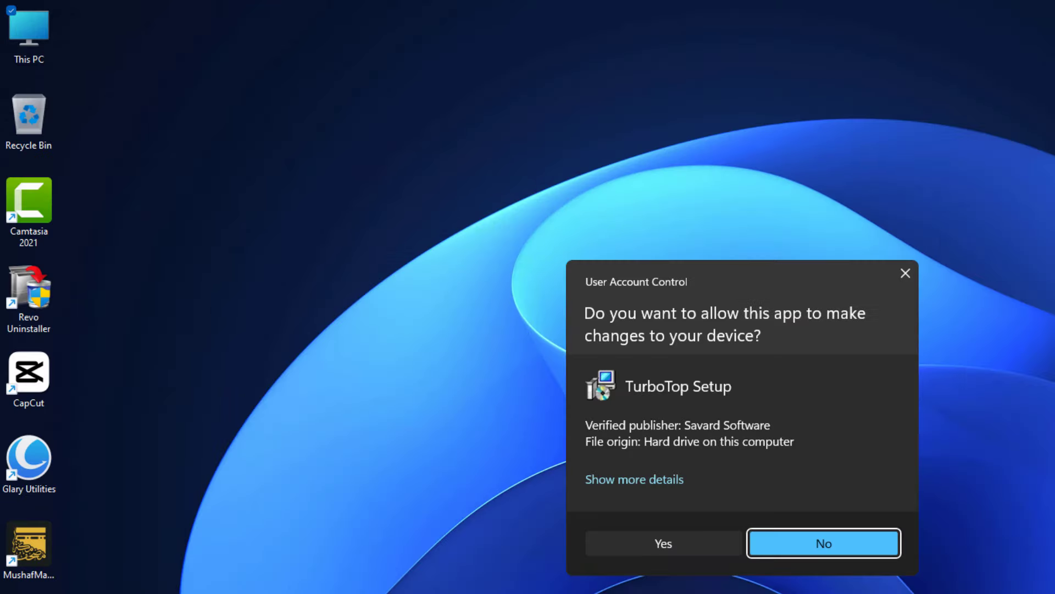
pyautogui.click(685, 535)
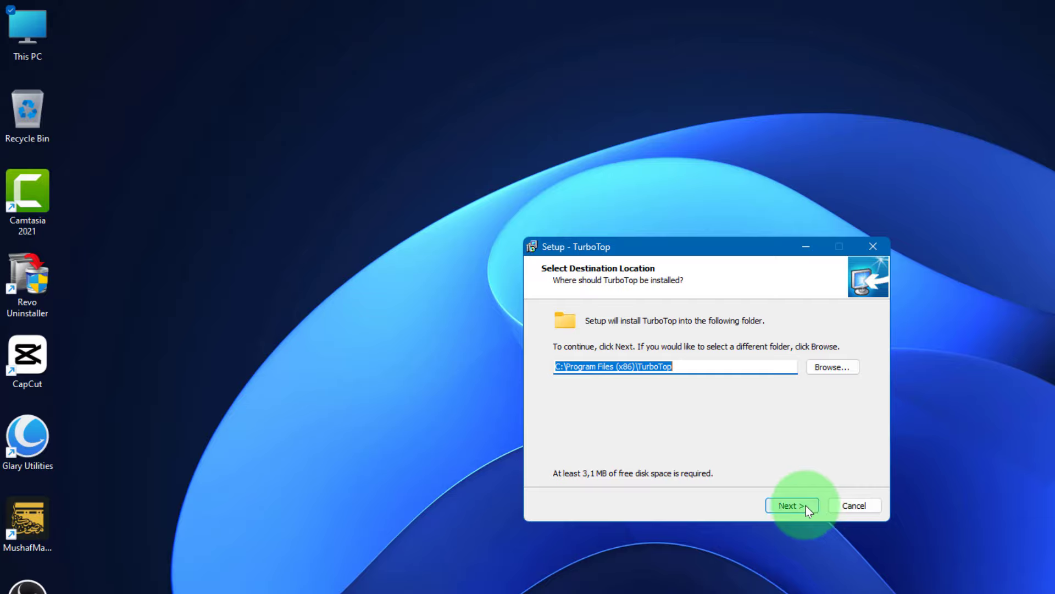
# - Install TurboTop into C:\Program Files (x86)\TurboTop with icons in the StartUp group, on the desktop and in the Start Menu
pyautogui.click(829, 528)
pyautogui.click(791, 505)
pyautogui.click(562, 377)
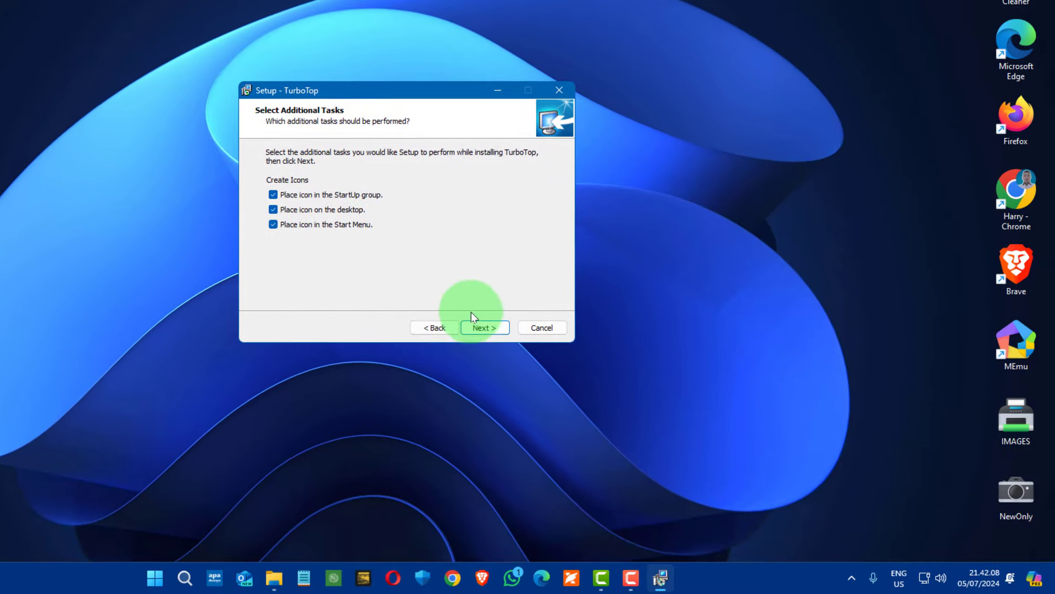
pyautogui.click(484, 327)
pyautogui.click(484, 326)
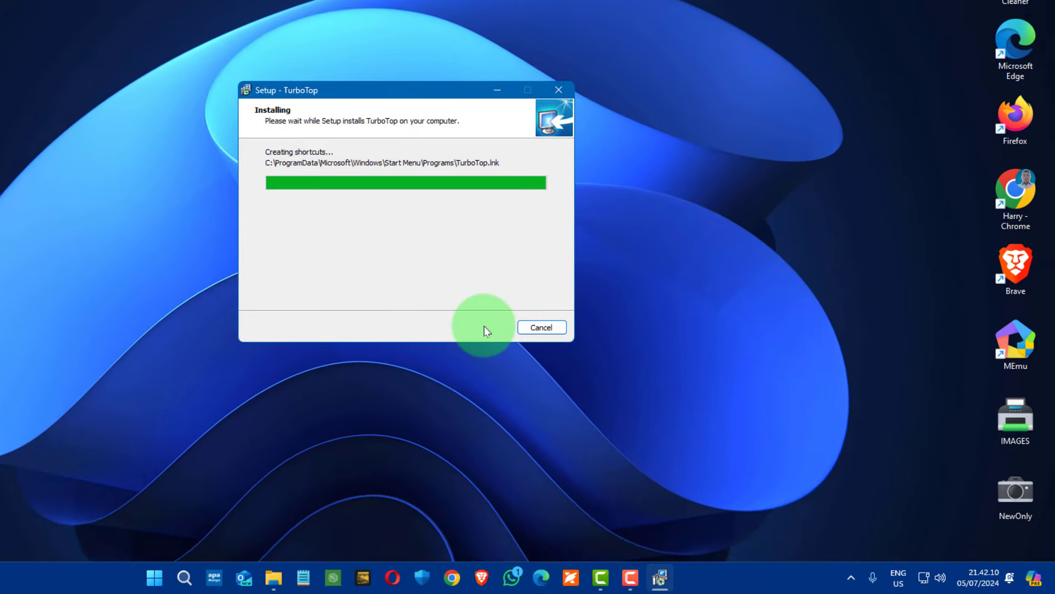
pyautogui.click(484, 327)
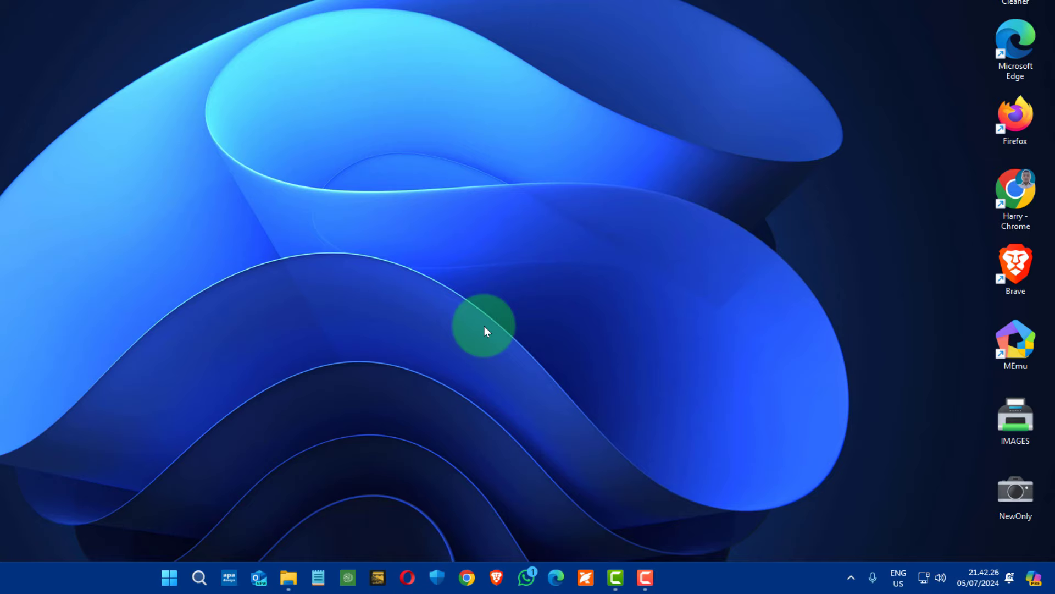
# - Review the startup apps in Task Manager and the list of senders in the system's notification settings
pyautogui.hotkey('ctrl', 'shift', 'Escape')
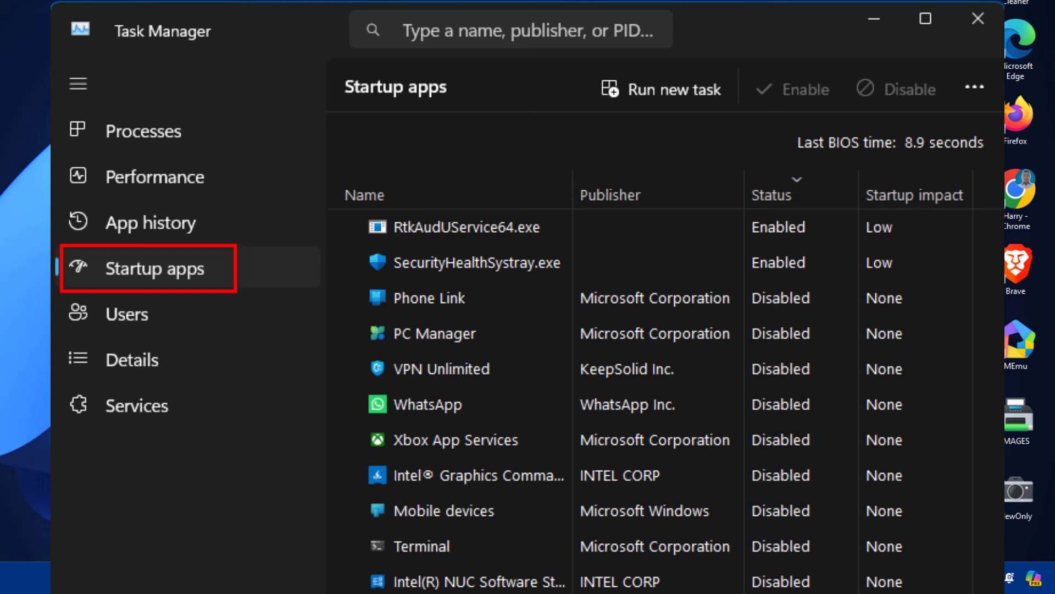
pyautogui.click(484, 330)
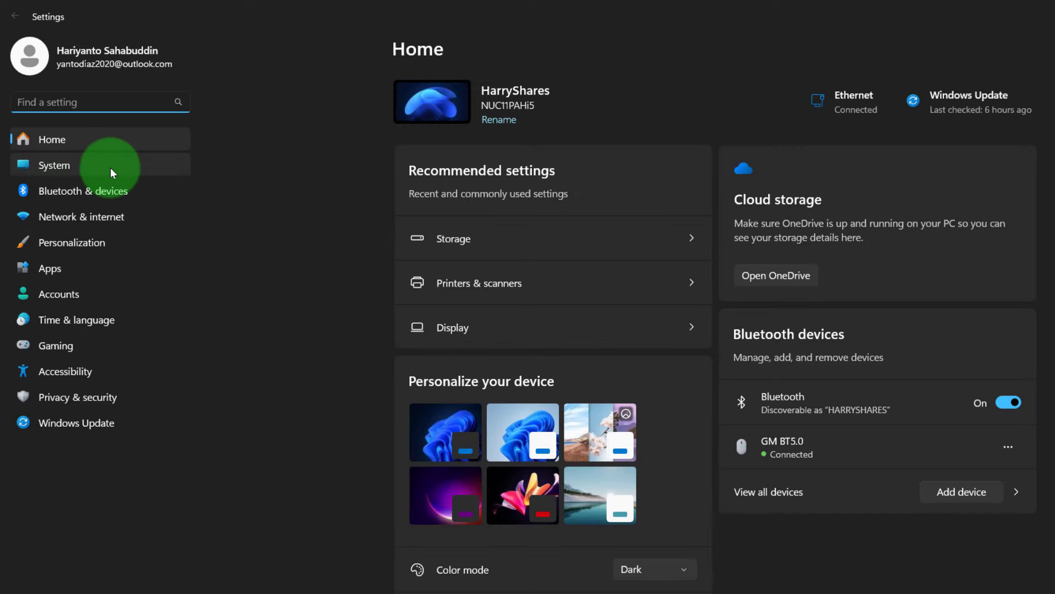
pyautogui.click(110, 167)
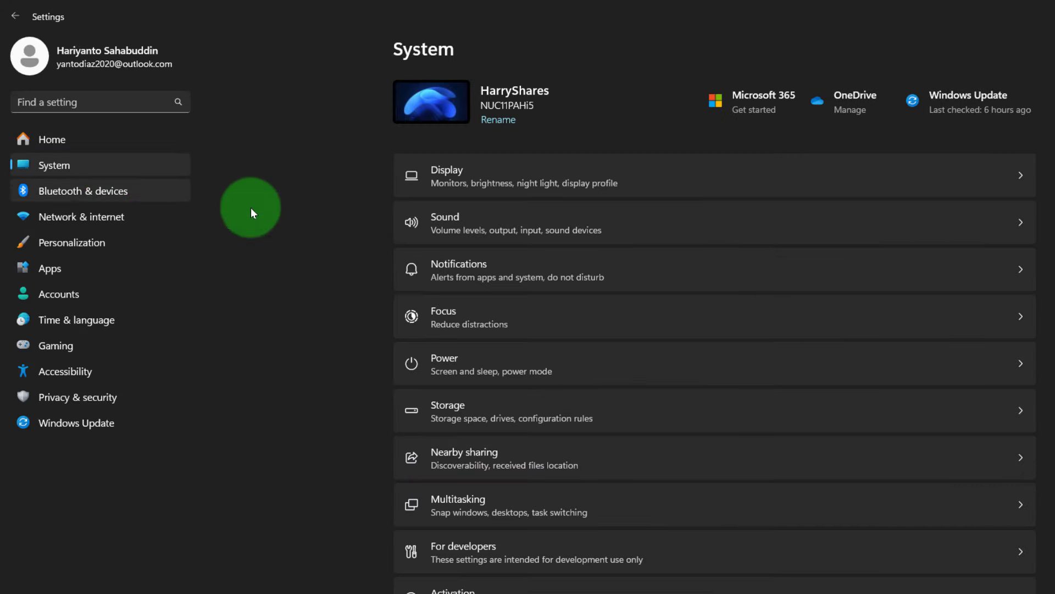
pyautogui.click(578, 263)
pyautogui.scroll(-15, 900, 400)
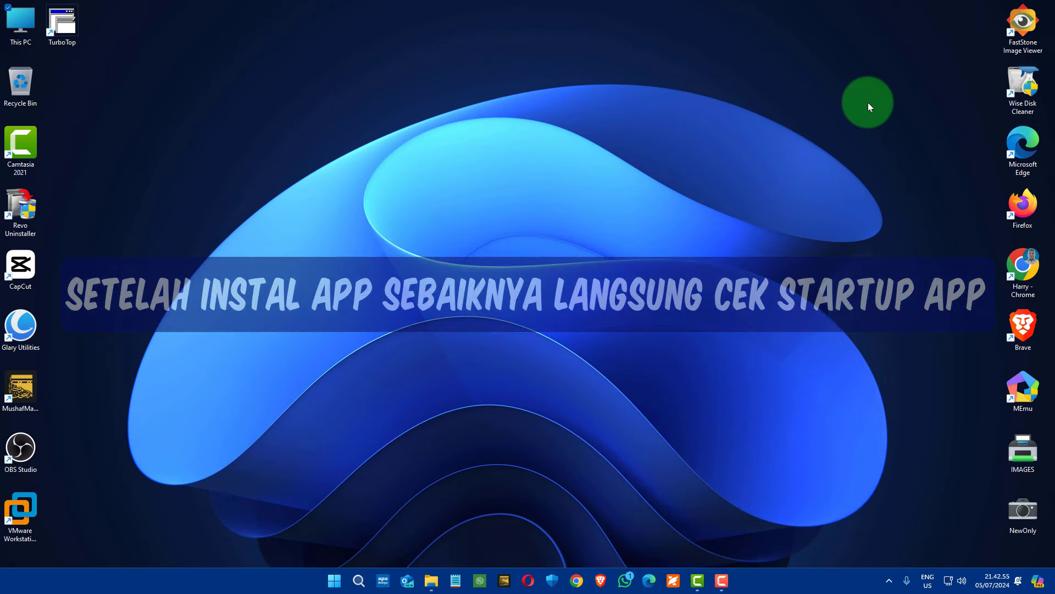
# - Disable TurboTop.exe among the startup apps in Task Manager
pyautogui.rightClick(774, 578)
pyautogui.click(840, 538)
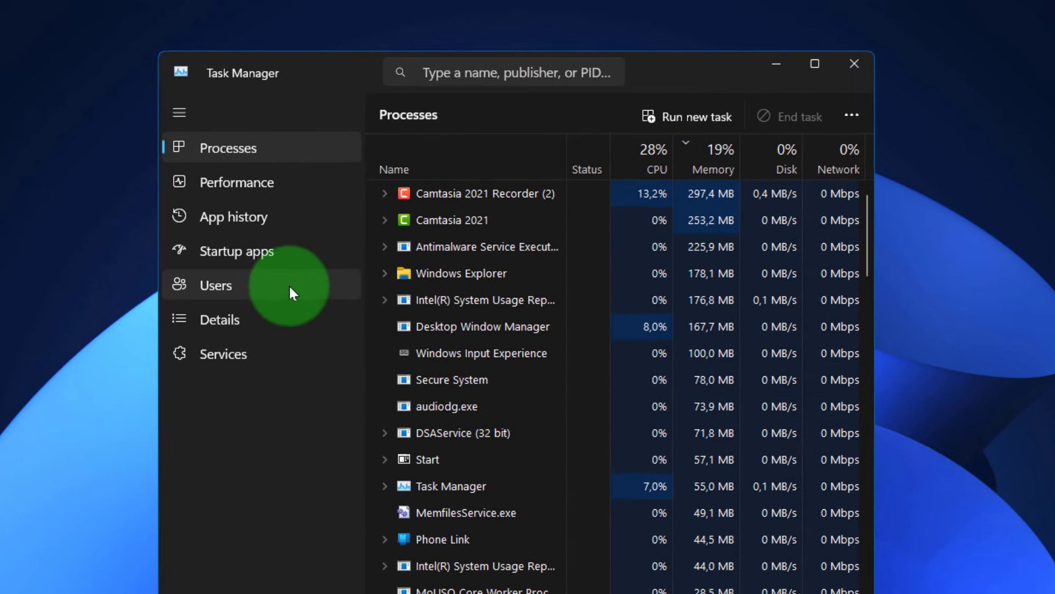
pyautogui.click(281, 253)
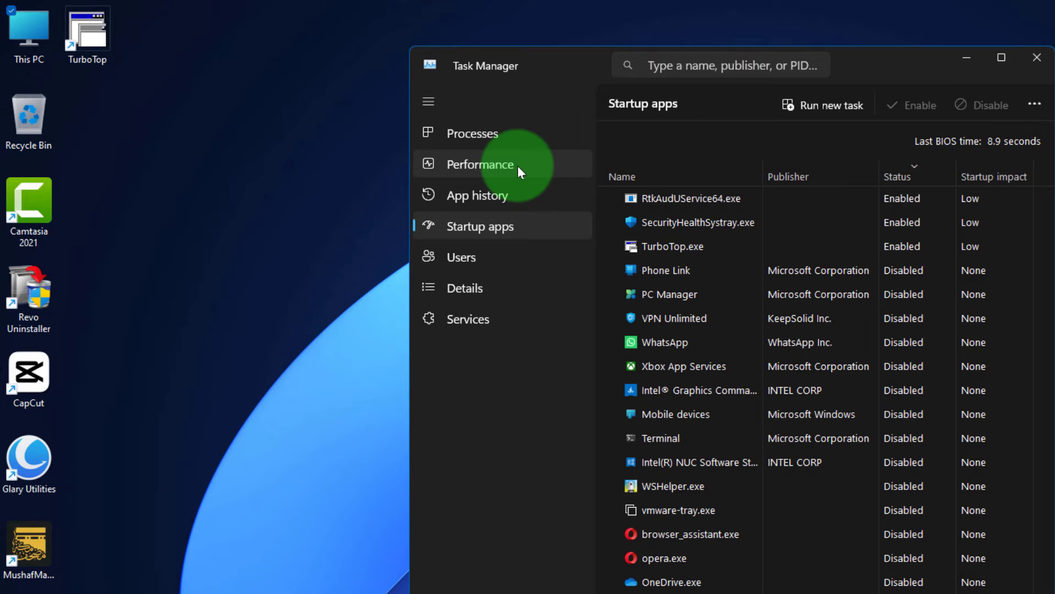
pyautogui.click(902, 247)
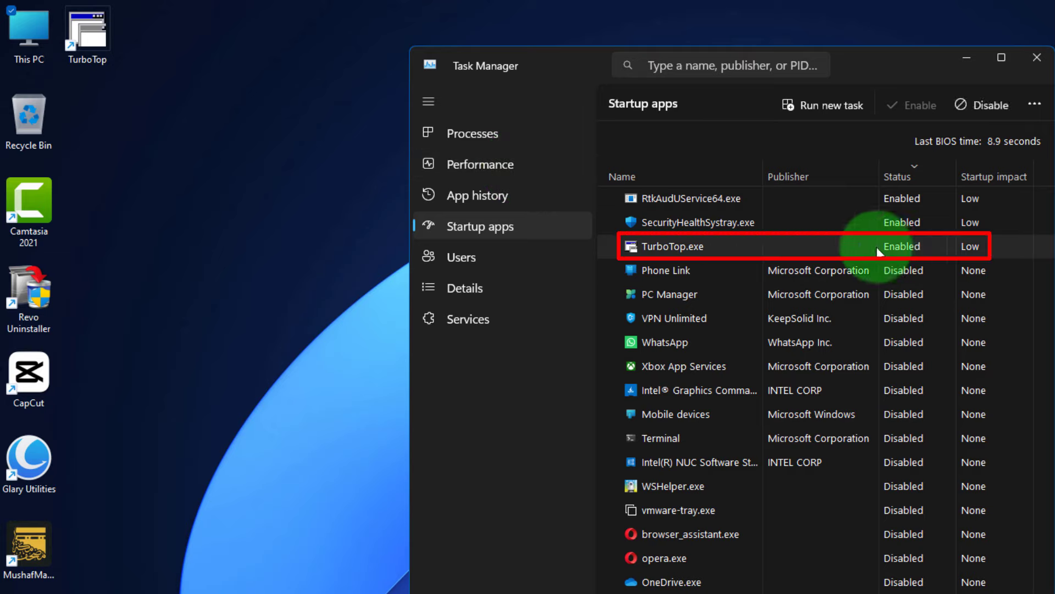
pyautogui.rightClick(906, 246)
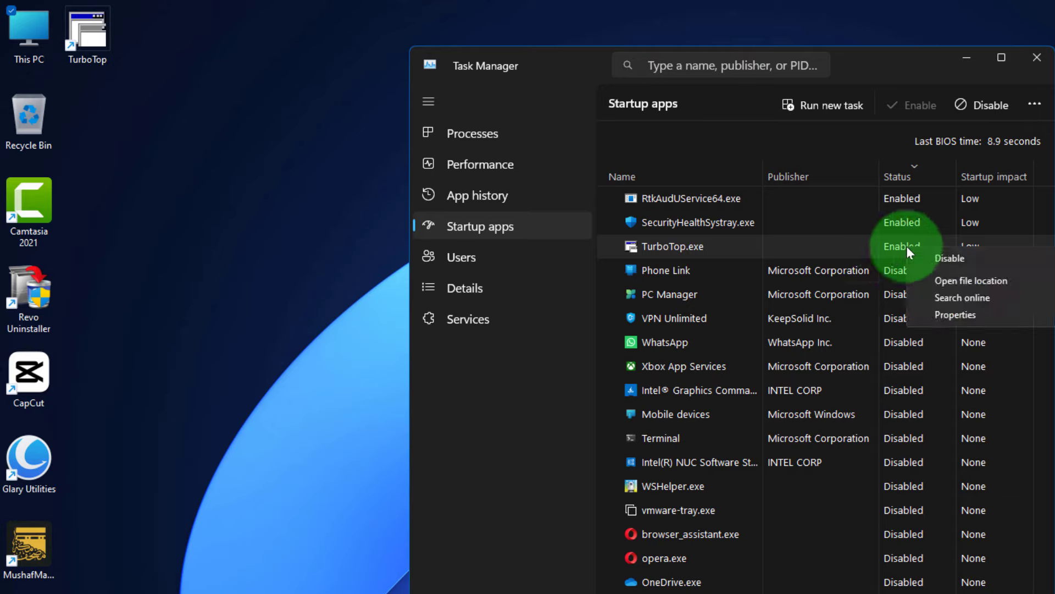
pyautogui.click(934, 262)
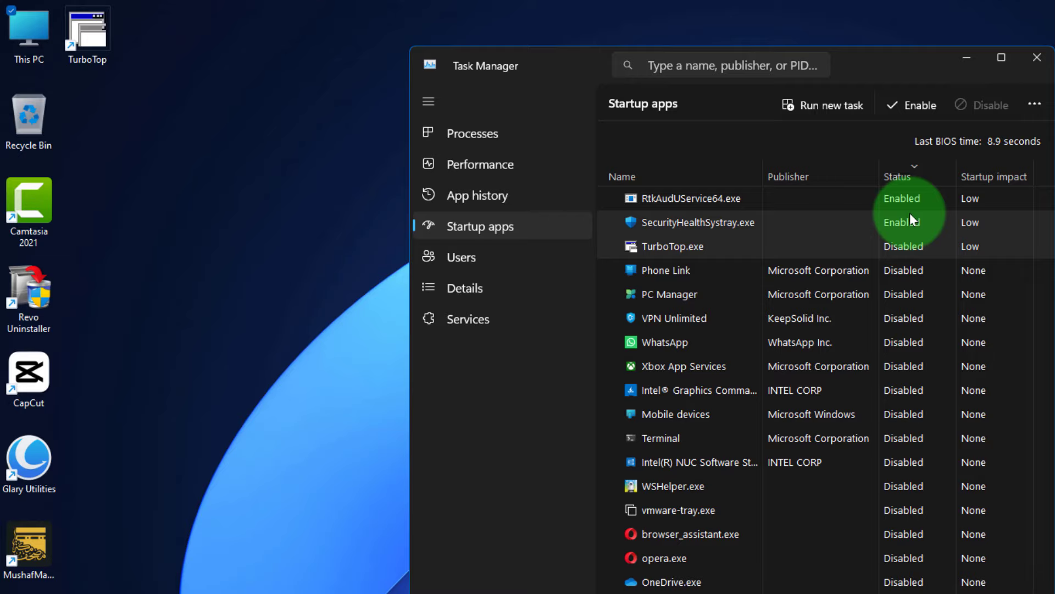
# - Minimize Task Manager and check the Startup App Notification setting against the list of startup apps
pyautogui.click(967, 59)
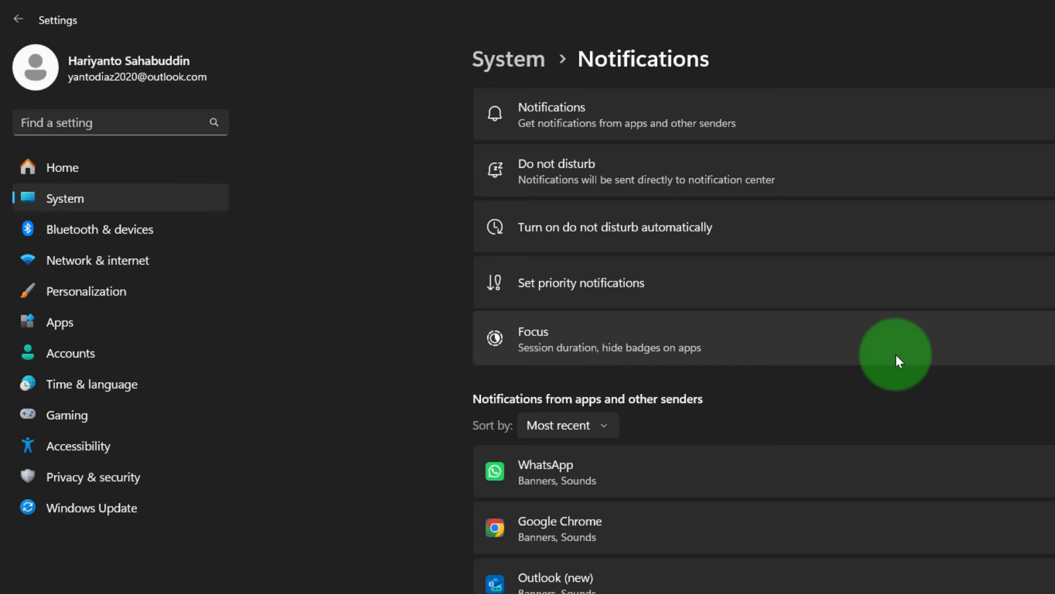
pyautogui.scroll(-1, 895, 363)
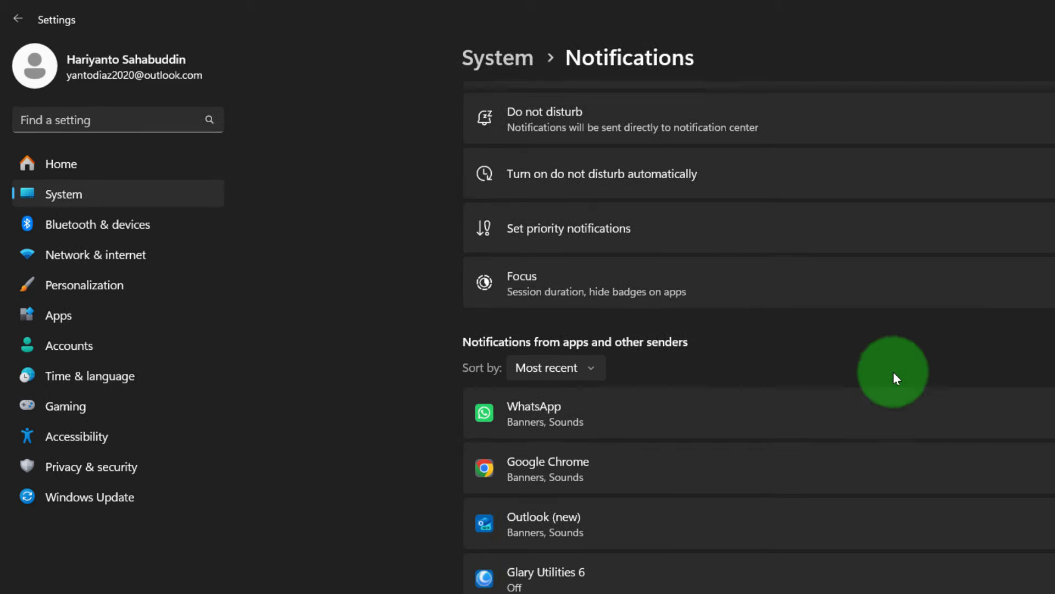
pyautogui.scroll(-10, 896, 379)
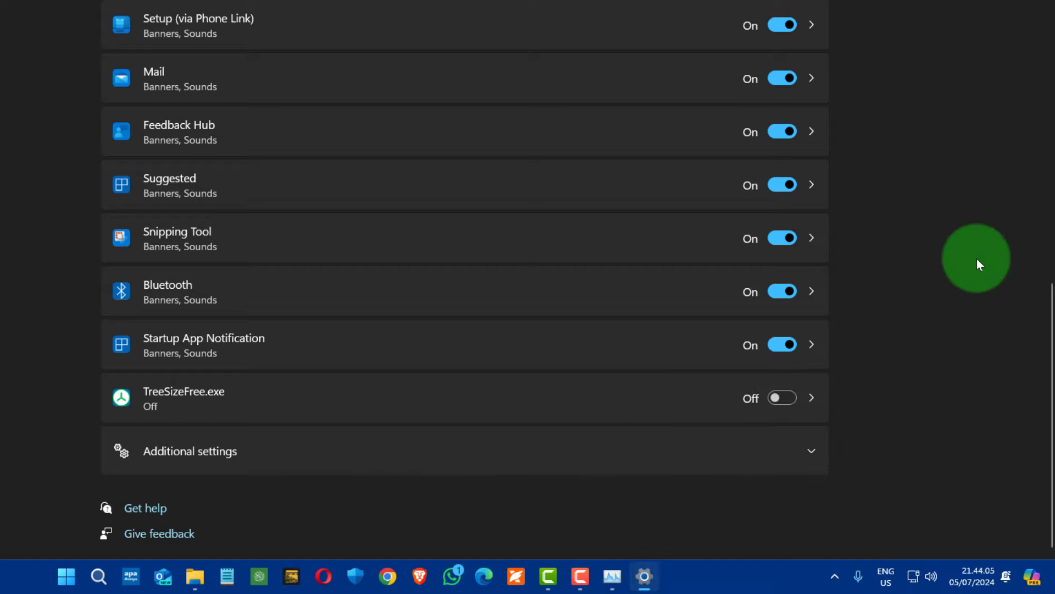
pyautogui.click(613, 576)
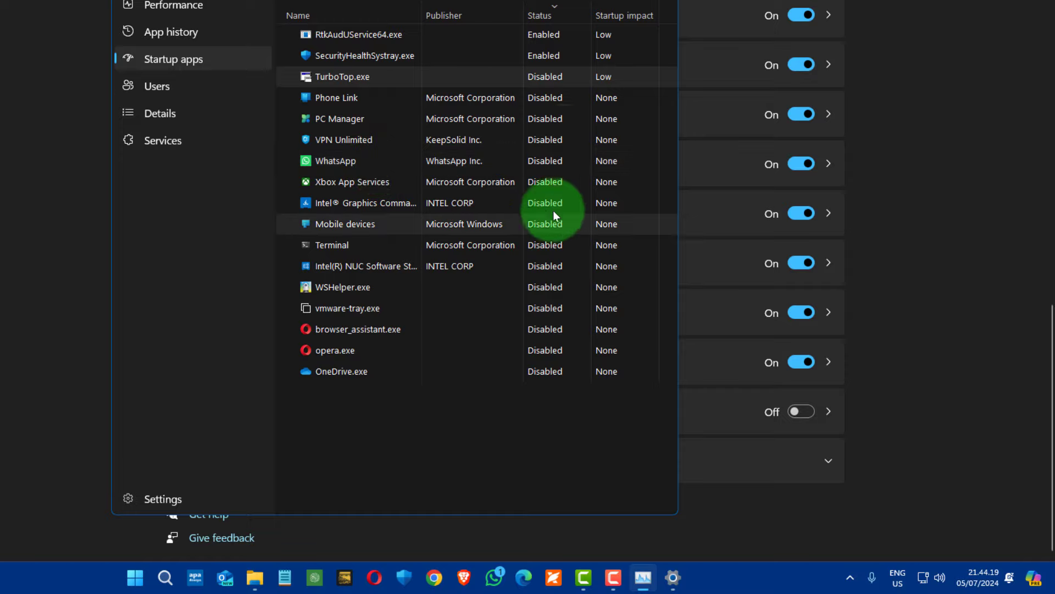
pyautogui.hotkey('alt', 'Tab')
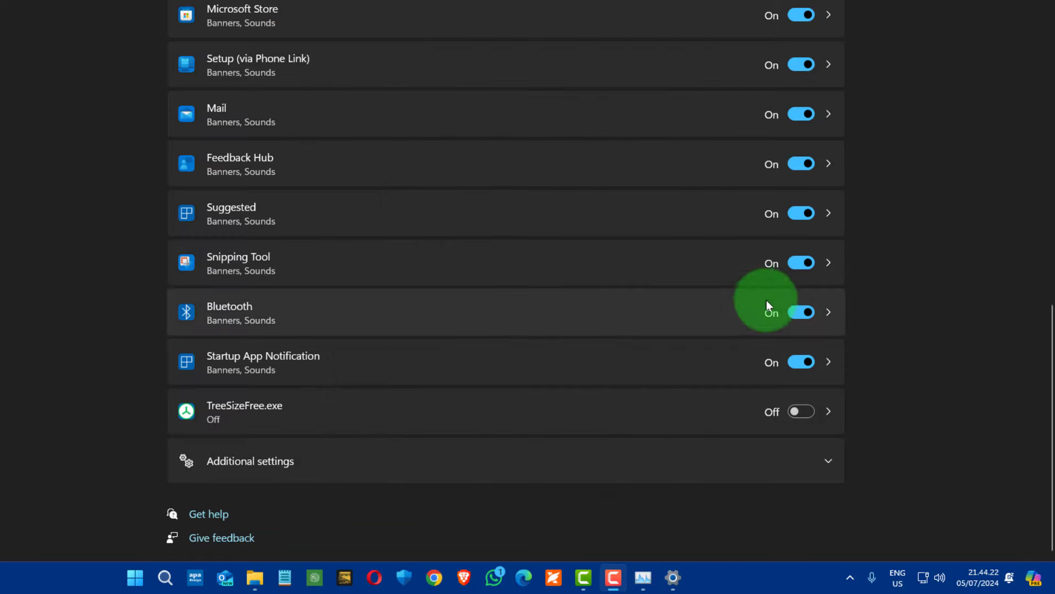